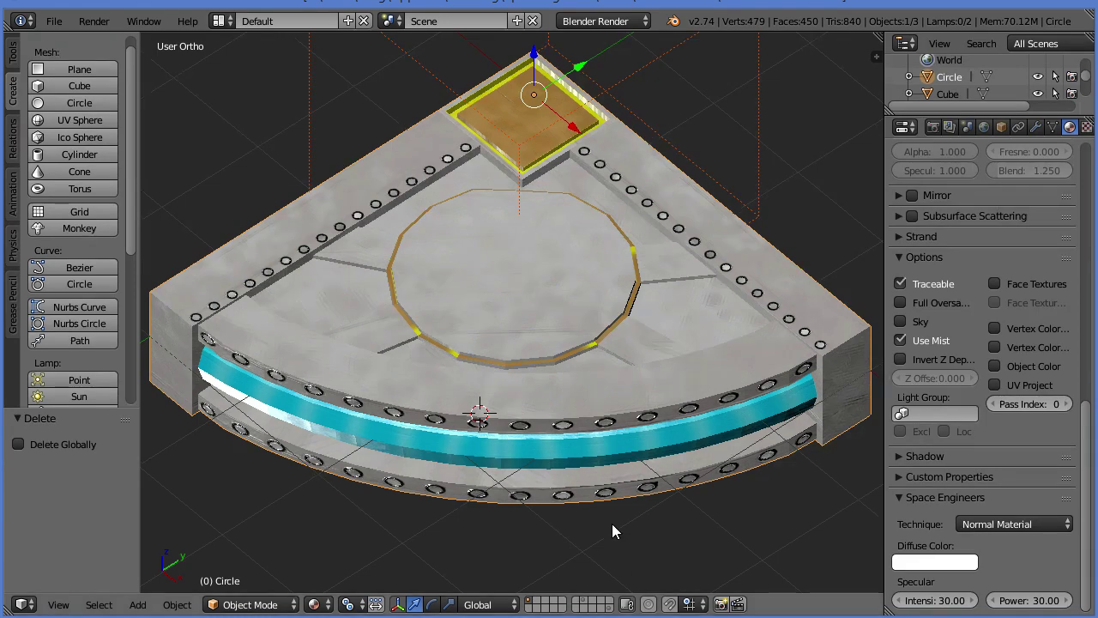
# Duplicate the reactor ring and move the copy one unit up along Z
pyautogui.moveTo(612, 527); pyautogui.dragTo(596, 483)
pyautogui.hotkey('shift', 'd')
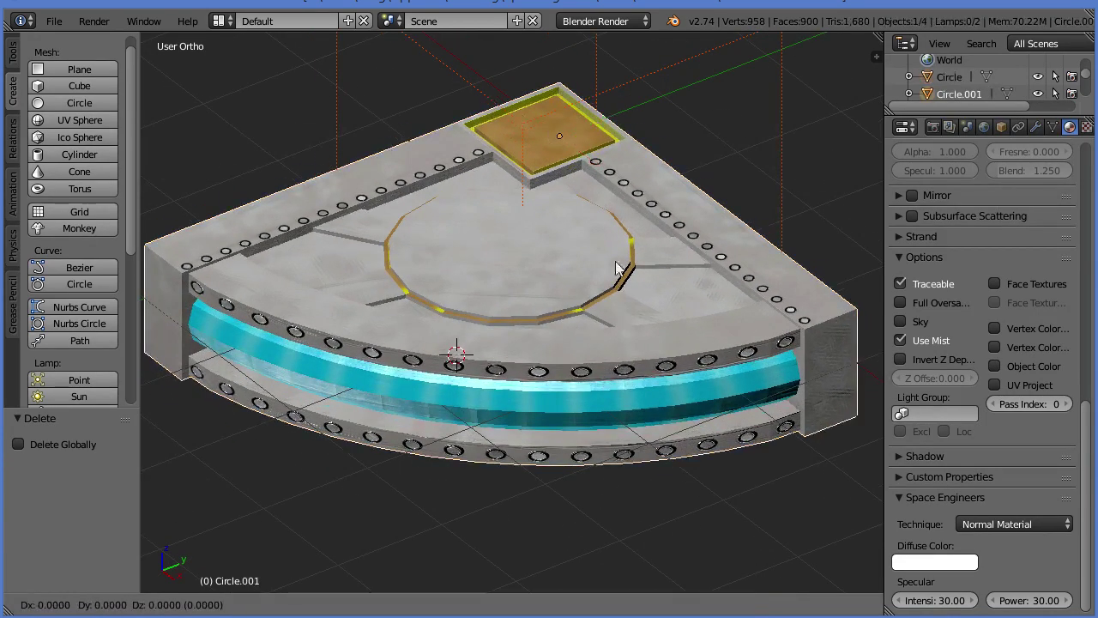
pyautogui.write('z1')
pyautogui.press('Return')
pyautogui.scroll(3, 596, 237)
pyautogui.hotkey('ctrl', 'space')
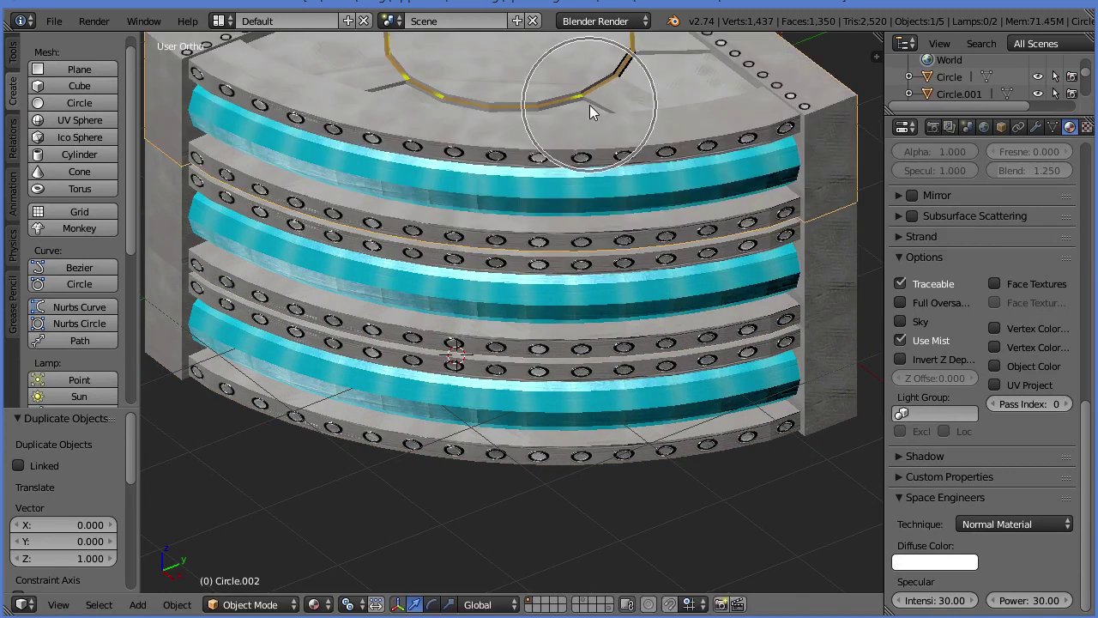
pyautogui.scroll(-4, 590, 105)
# Stack another copy one unit higher and shift the top copy 1 unit along X
pyautogui.hotkey('shift', 'd')
pyautogui.write('z1')
pyautogui.press('Return')
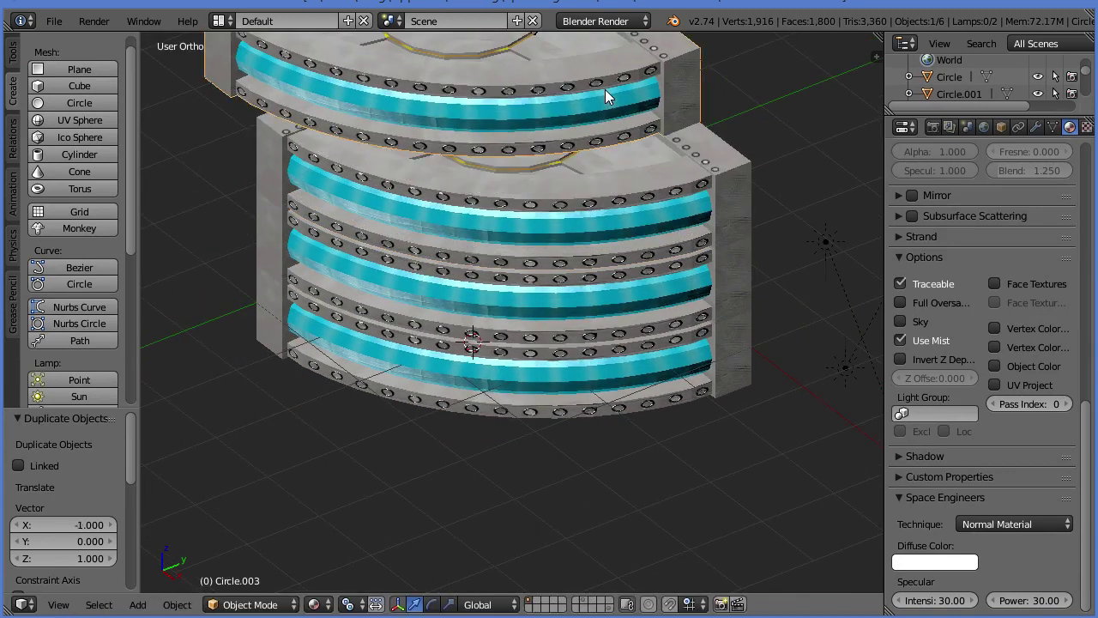
pyautogui.scroll(-2, 617, 106)
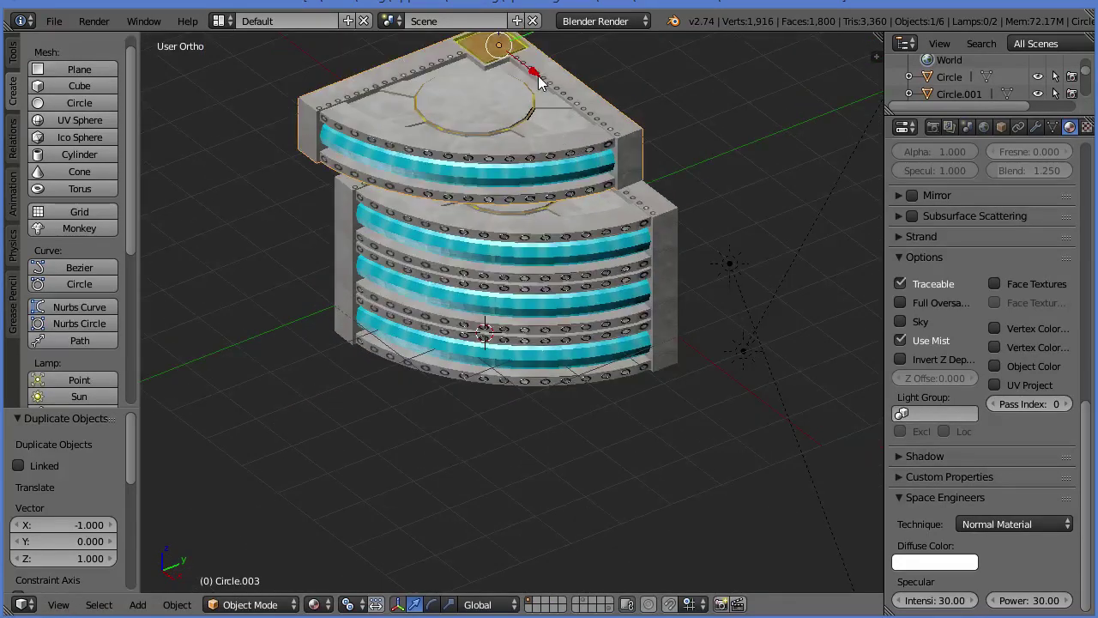
pyautogui.write('gx1')
pyautogui.press('Return')
# Undo the stacked copies back to a single ring and bring GIMP forward
pyautogui.moveTo(502, 389)
pyautogui.mouseDown()
pyautogui.moveTo(432, 299)
pyautogui.moveTo(441, 314)
pyautogui.moveTo(372, 319)
pyautogui.moveTo(540, 375)
pyautogui.moveTo(504, 366)
pyautogui.moveTo(495, 380)
pyautogui.mouseUp()
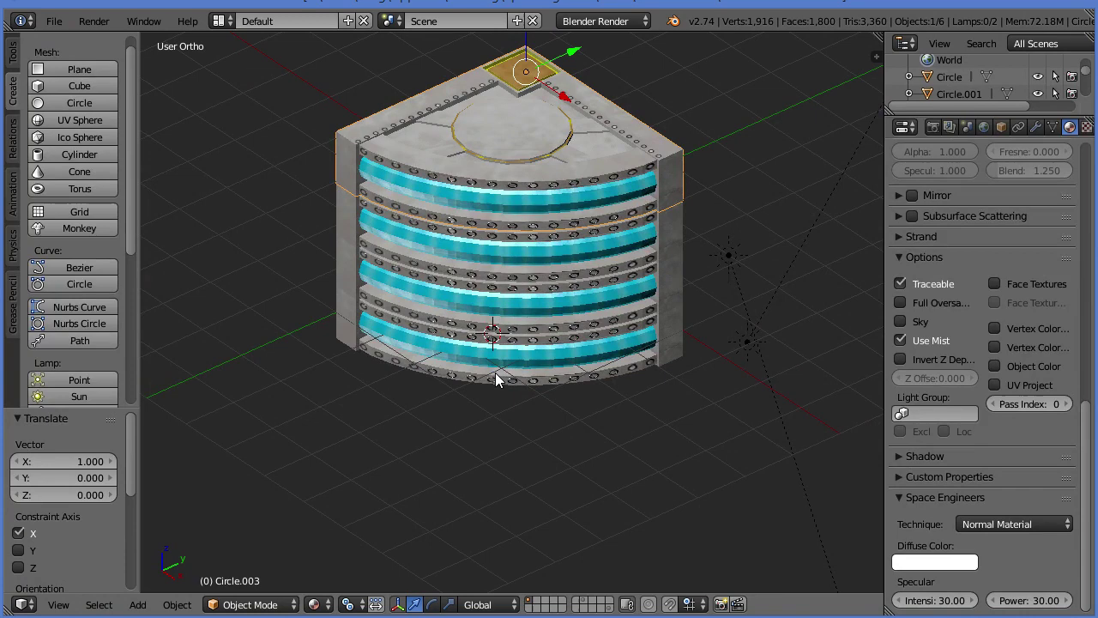
pyautogui.hotkey('ctrl', 'z')
pyautogui.hotkey('ctrl', 'z')
pyautogui.hotkey('ctrl', 'z')
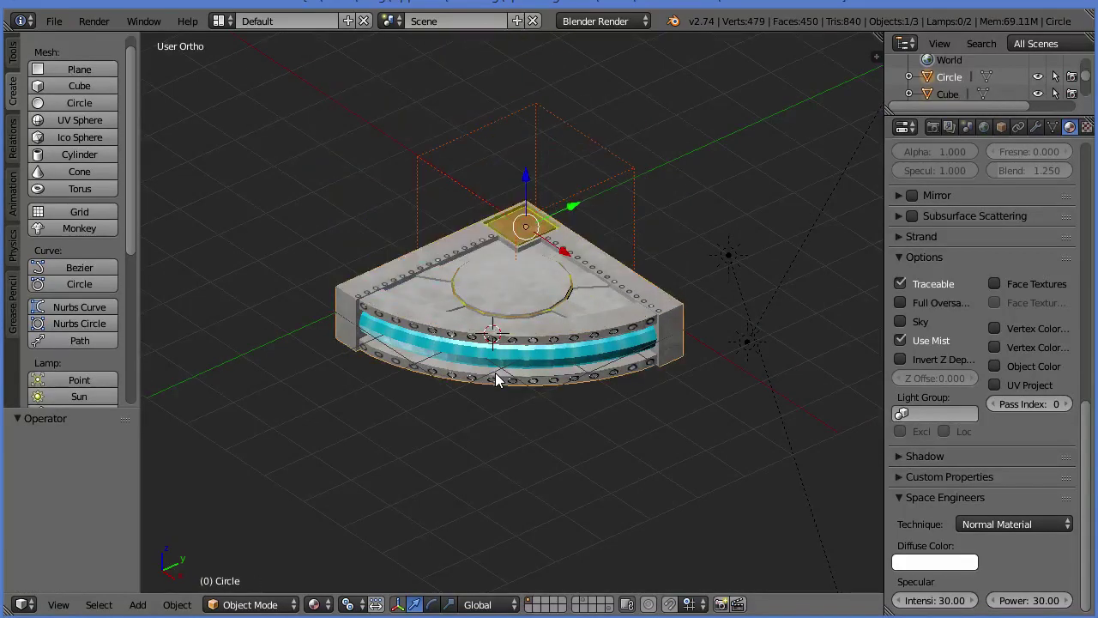
pyautogui.scroll(3, 471, 370)
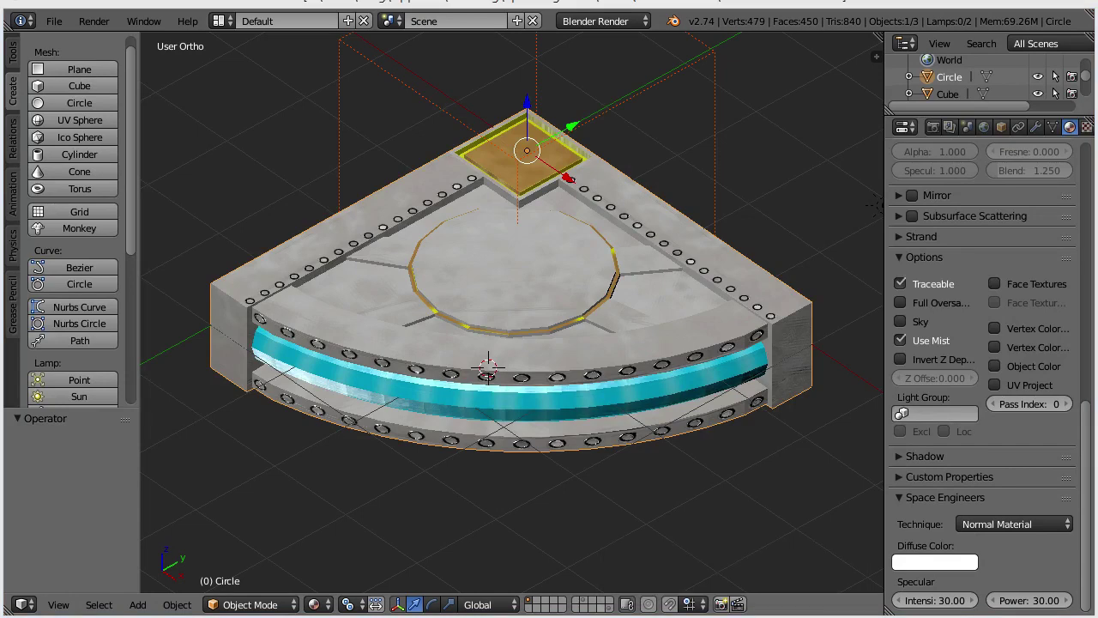
pyautogui.hotkey('alt', 'Tab')
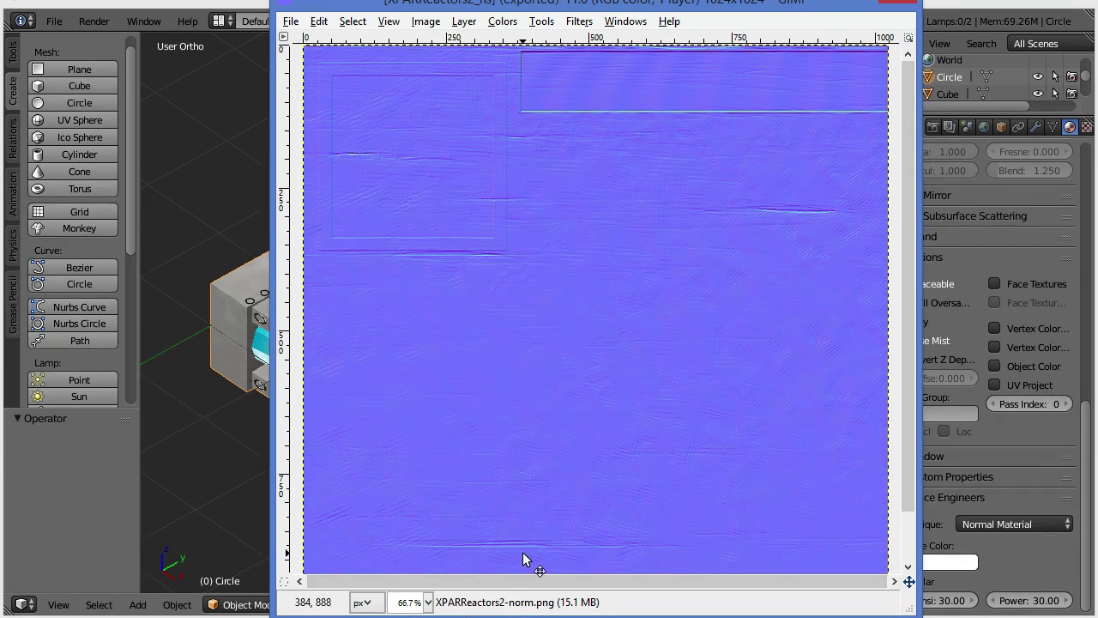
# Export As into XPARReactors > Textures > XPAR, targeting the existing XPARReactors2_ns.dds
pyautogui.click(296, 23)
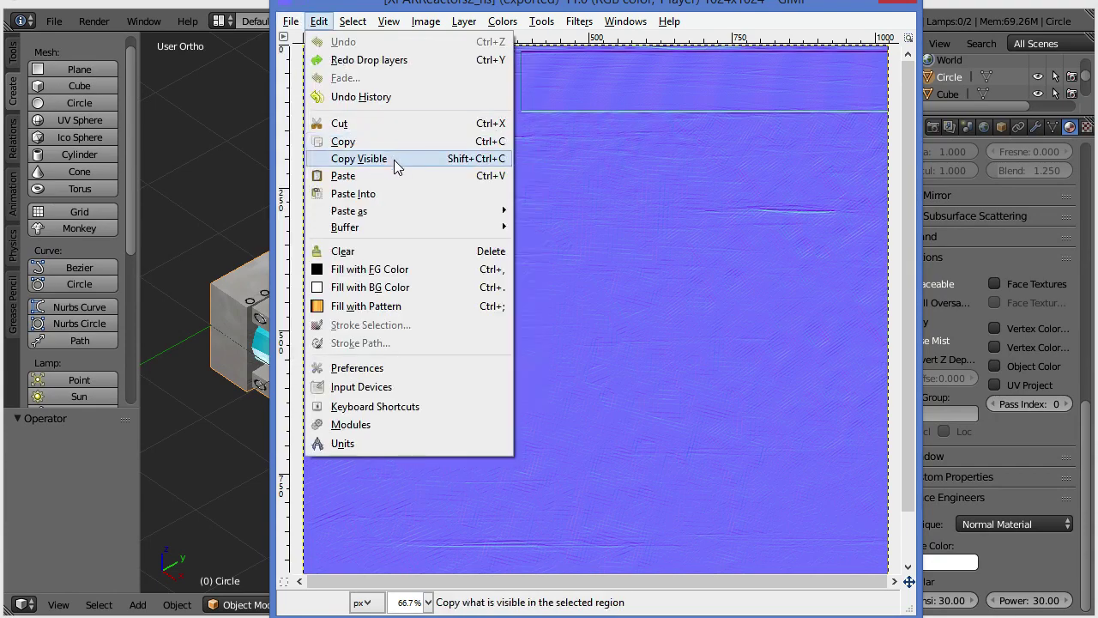
pyautogui.click(425, 254)
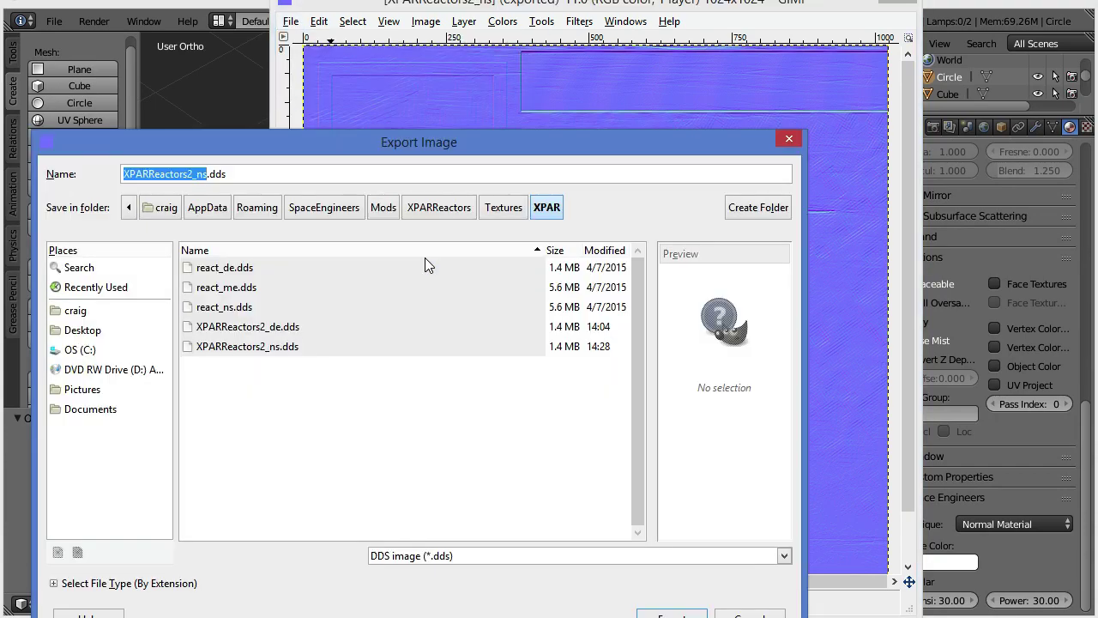
pyautogui.click(438, 209)
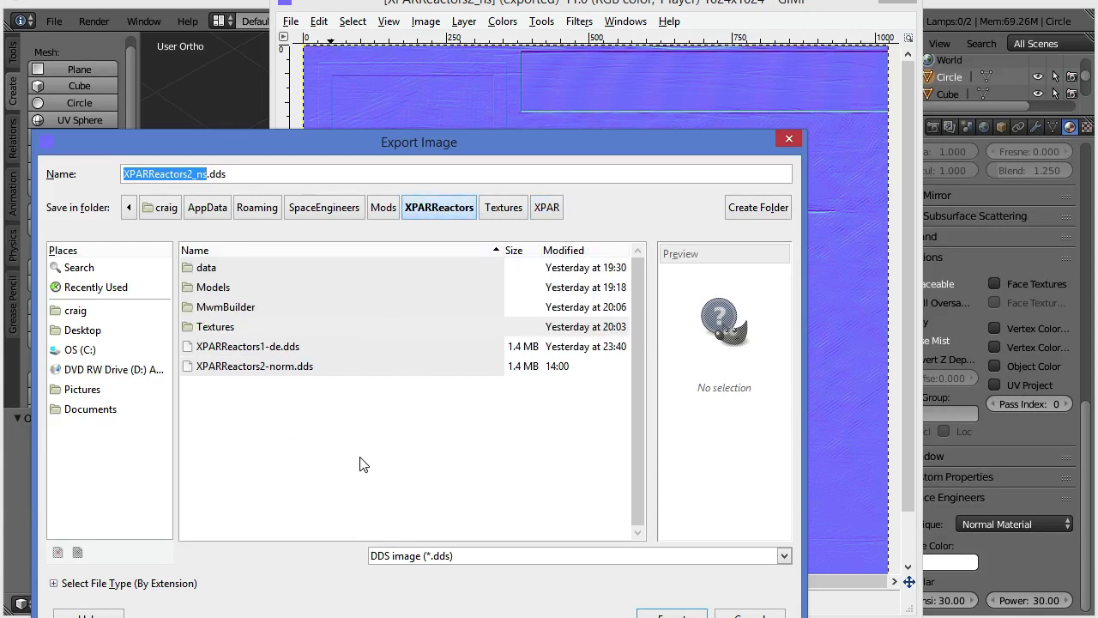
pyautogui.doubleClick(233, 328)
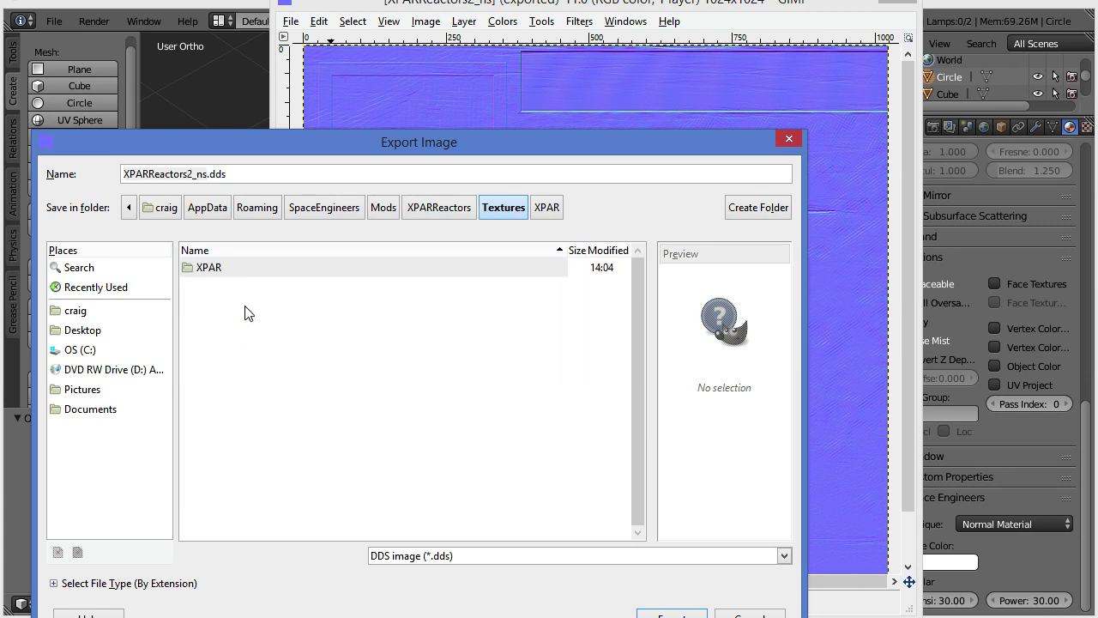
pyautogui.click(211, 274)
pyautogui.doubleClick(212, 274)
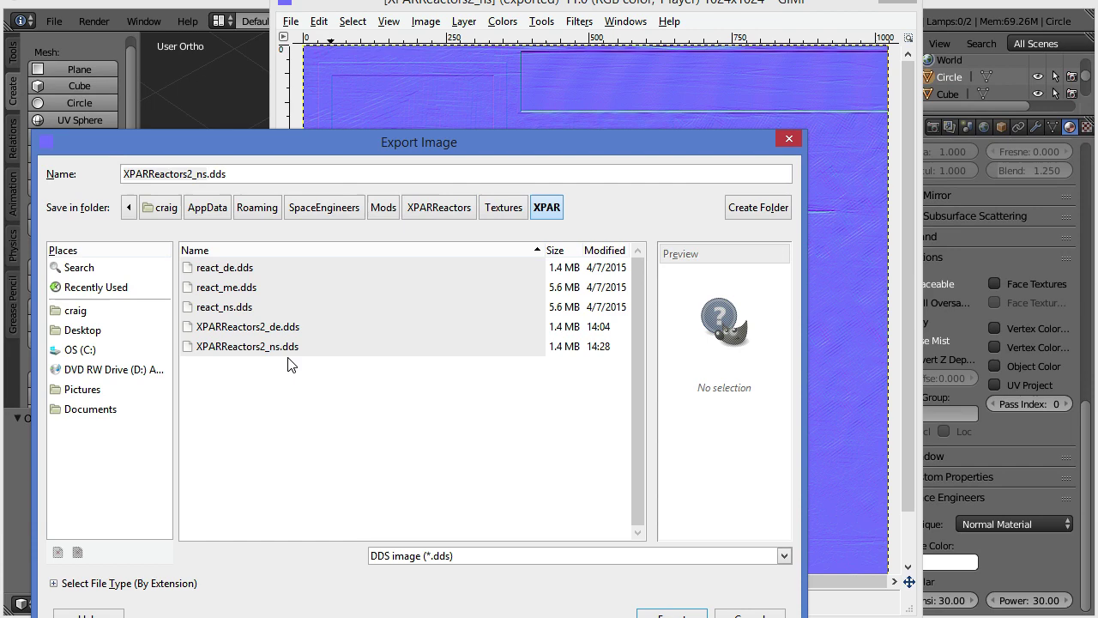
pyautogui.click(285, 350)
# Overwrite XPARReactors2_ns.dds using BC3 / DXT5 compression with generated mipmaps
pyautogui.doubleClick(285, 350)
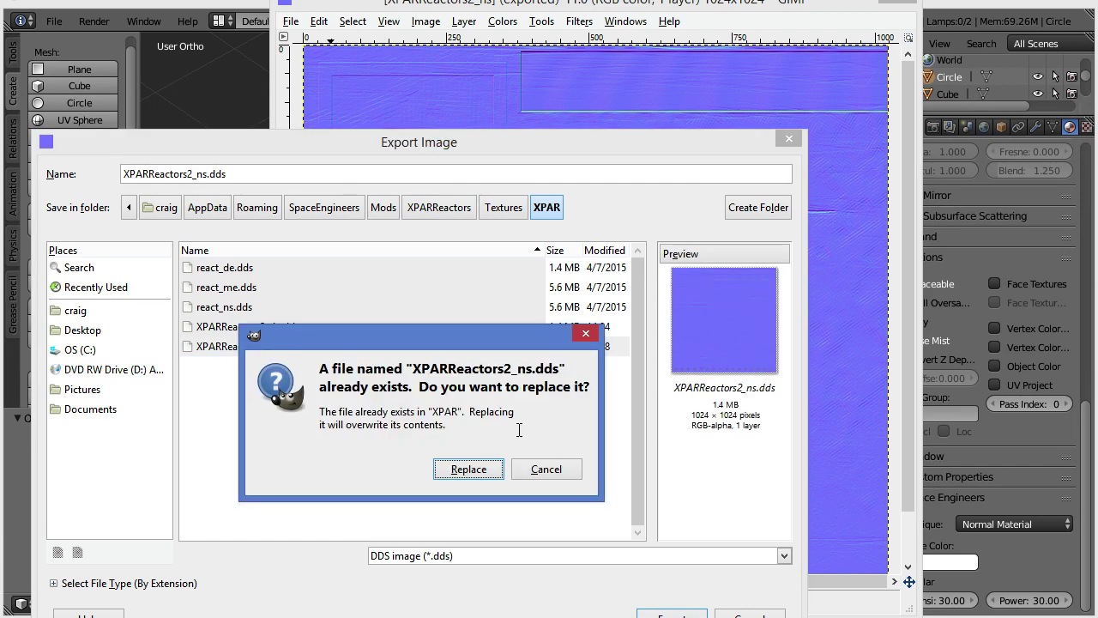
pyautogui.click(481, 472)
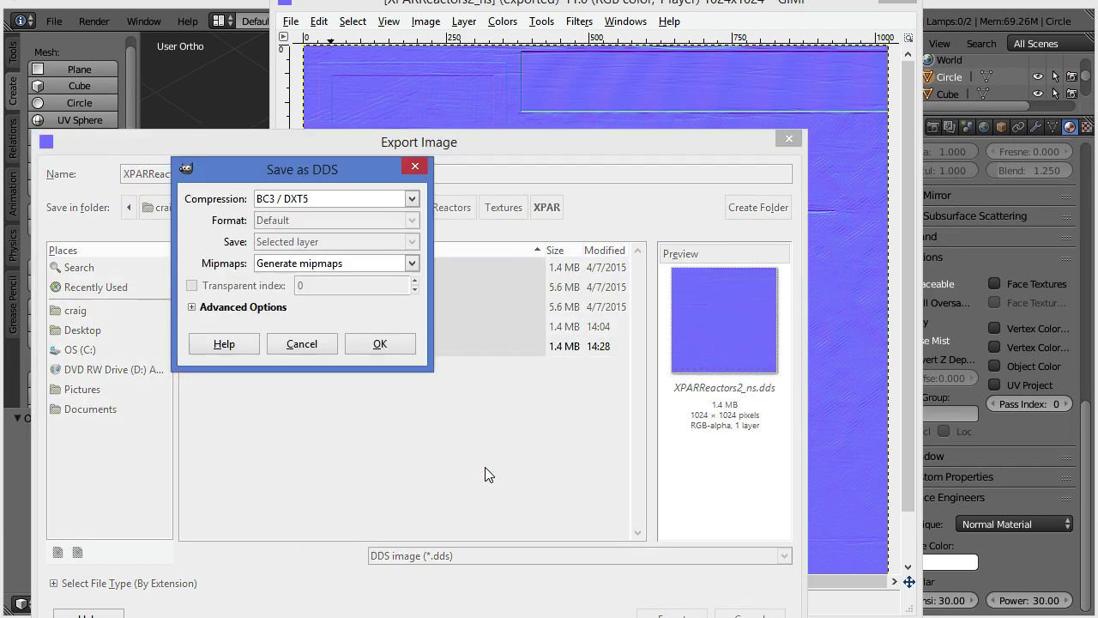
pyautogui.click(303, 204)
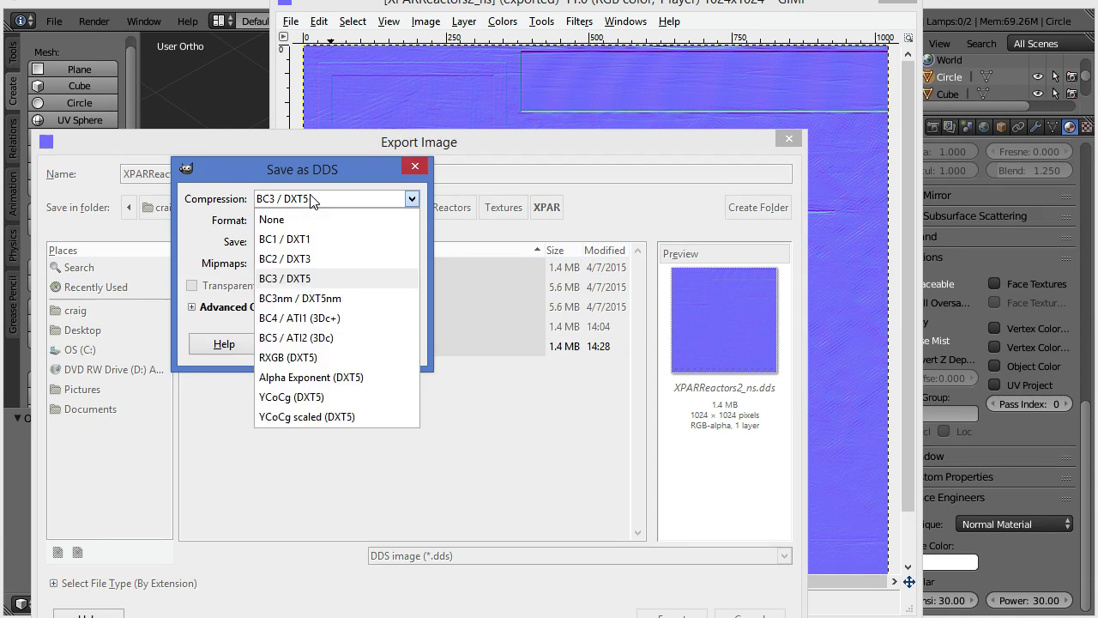
pyautogui.click(350, 279)
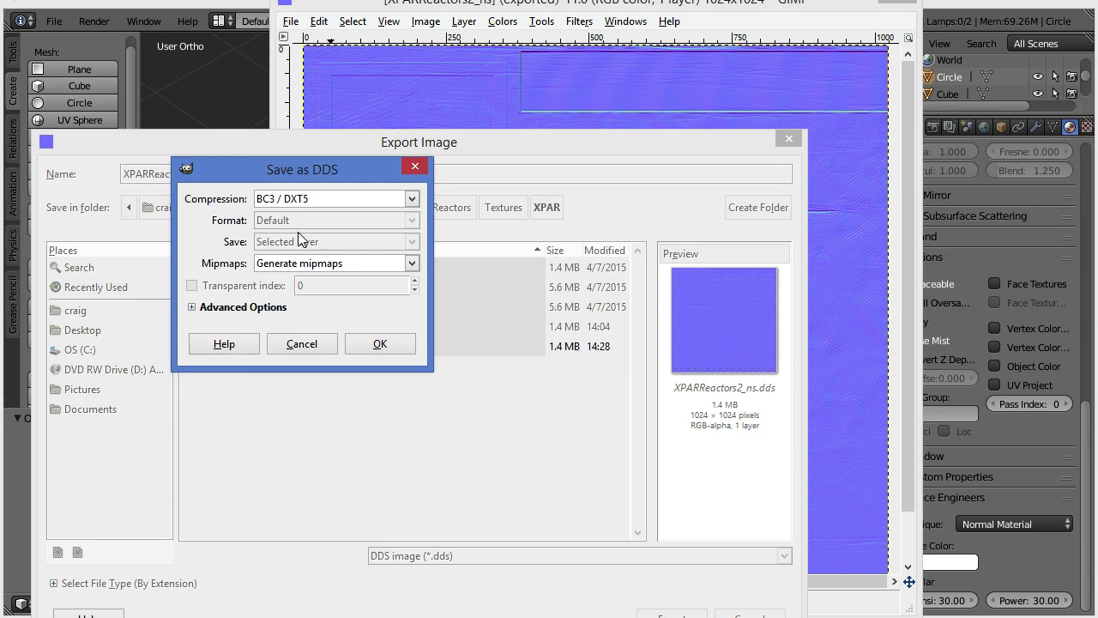
pyautogui.click(381, 343)
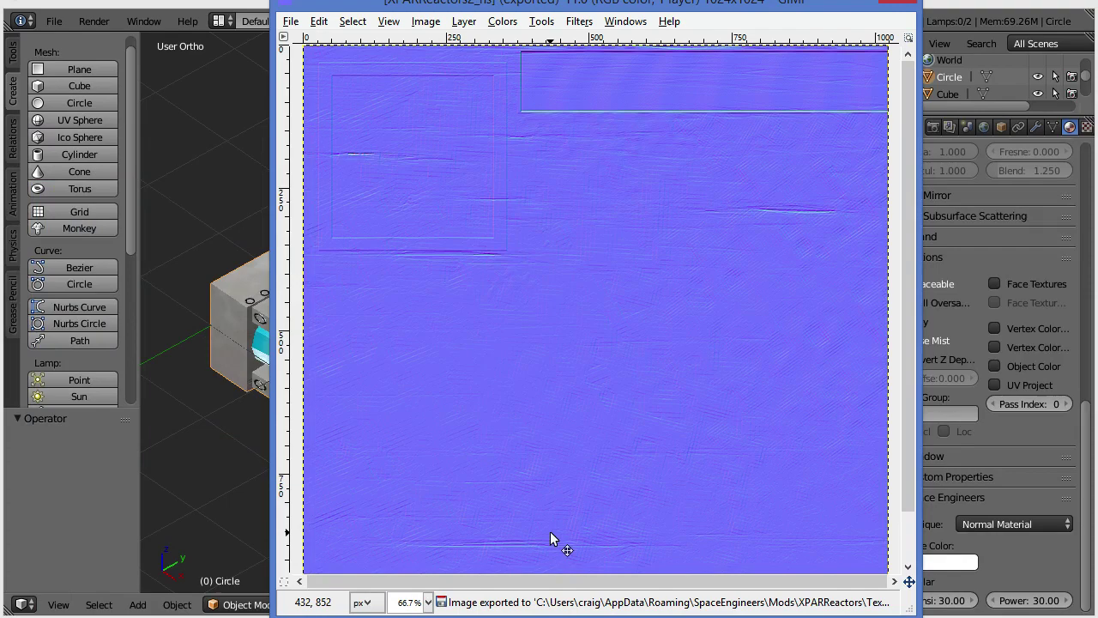
pyautogui.click(245, 518)
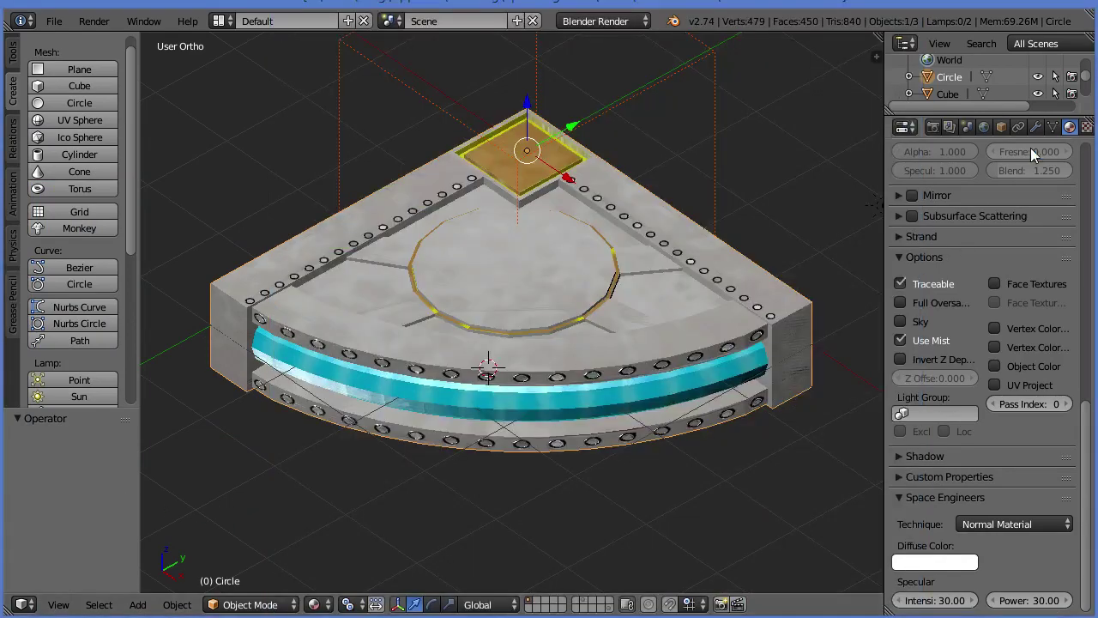
pyautogui.scroll(2, 1039, 225)
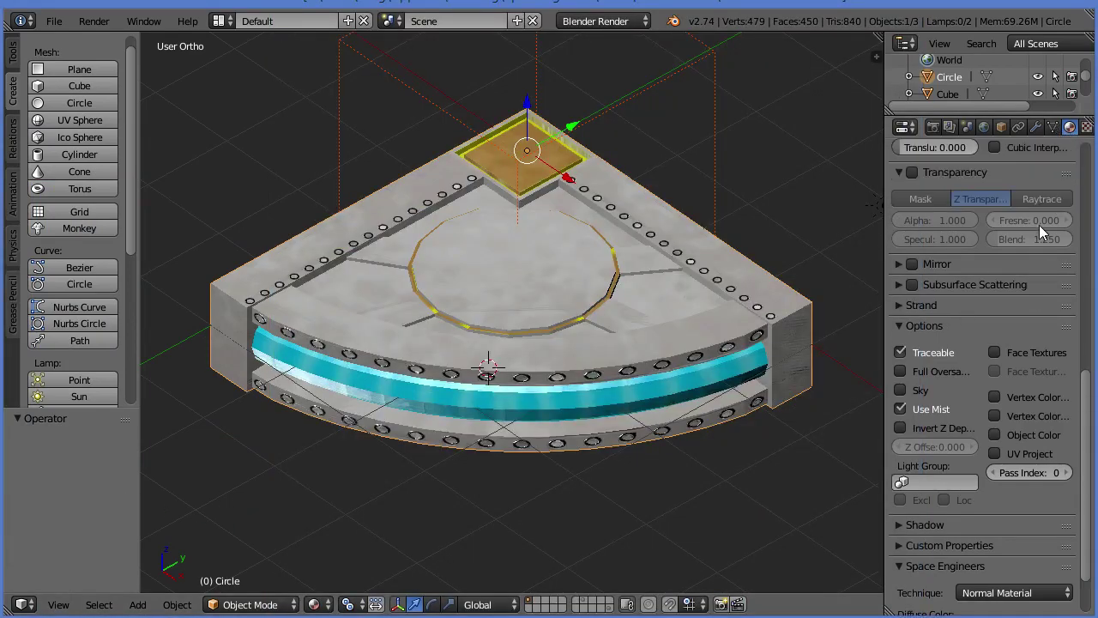
pyautogui.scroll(10, 1039, 225)
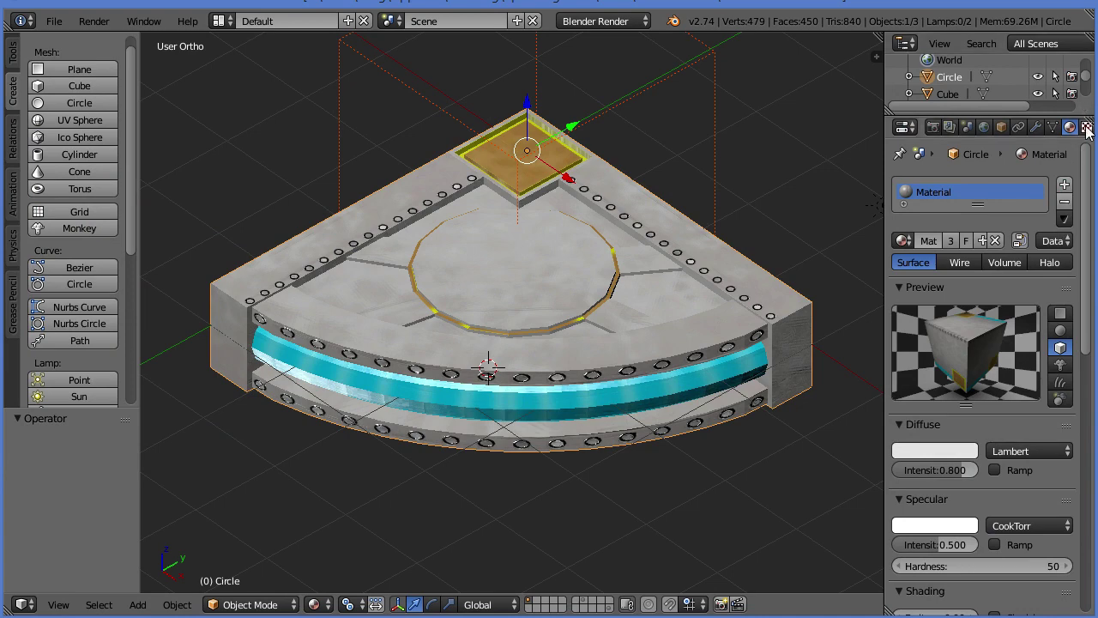
pyautogui.click(1087, 129)
pyautogui.click(987, 225)
pyautogui.click(977, 213)
pyautogui.click(979, 228)
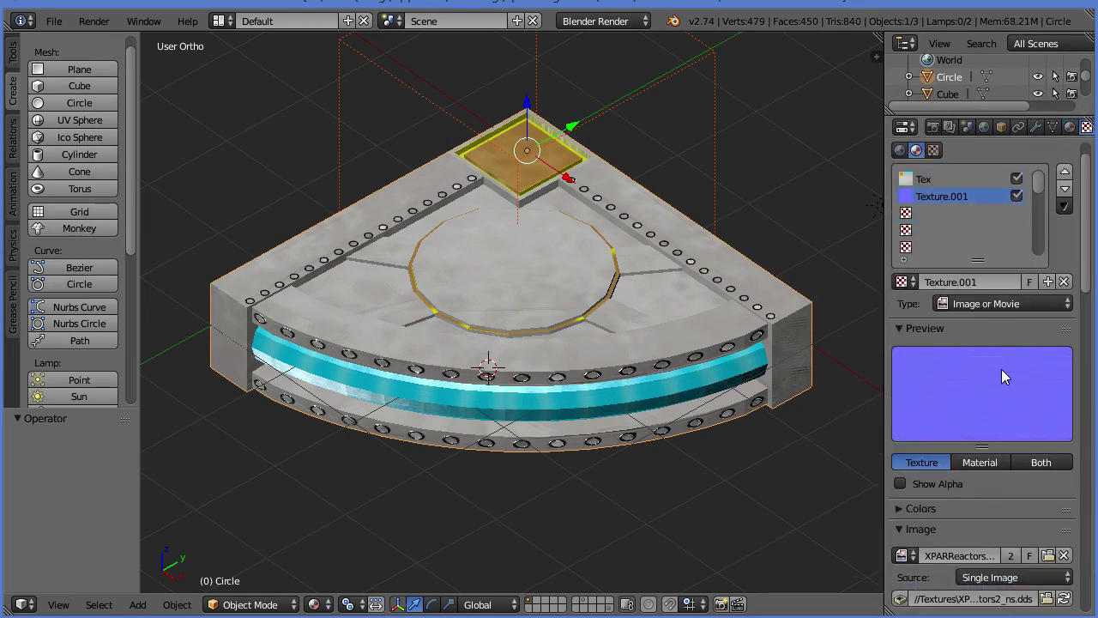
pyautogui.scroll(-2, 1002, 369)
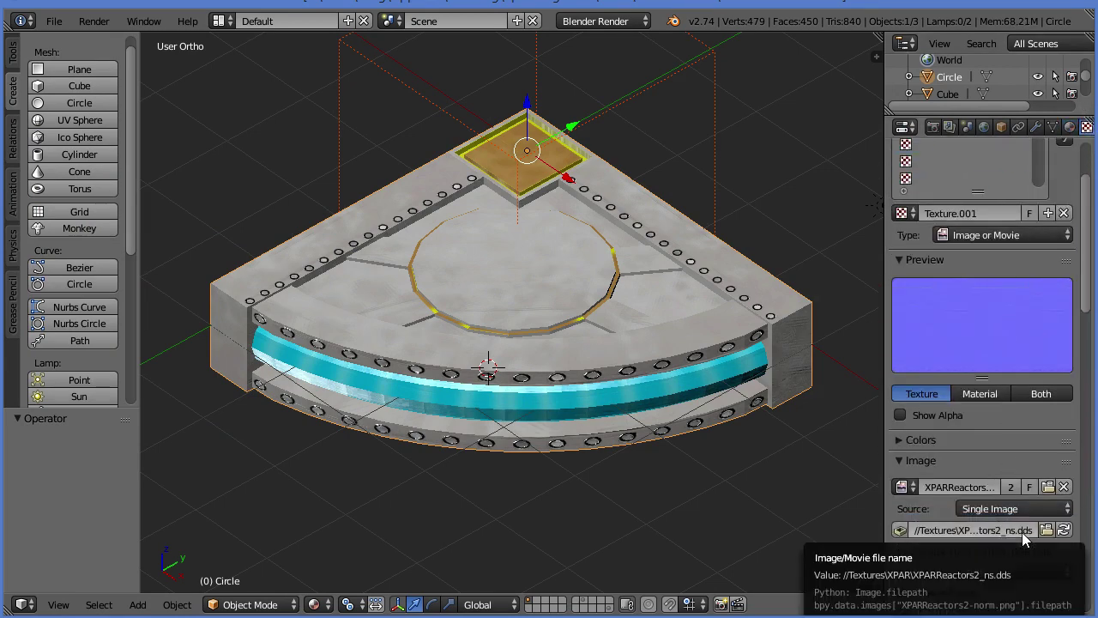
pyautogui.scroll(3, 1022, 532)
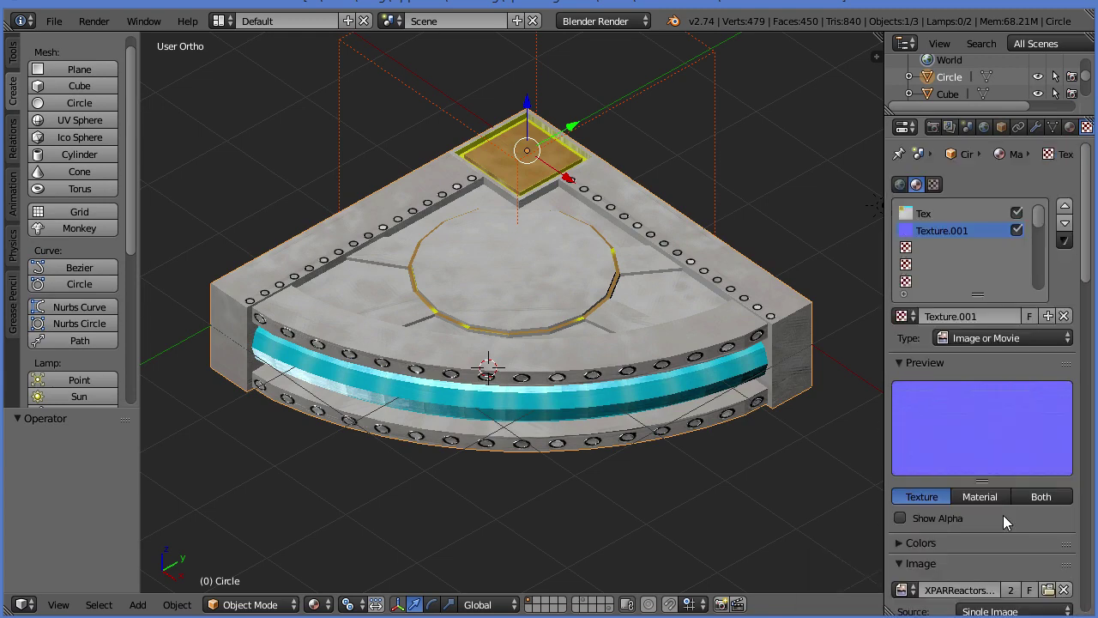
pyautogui.click(1070, 127)
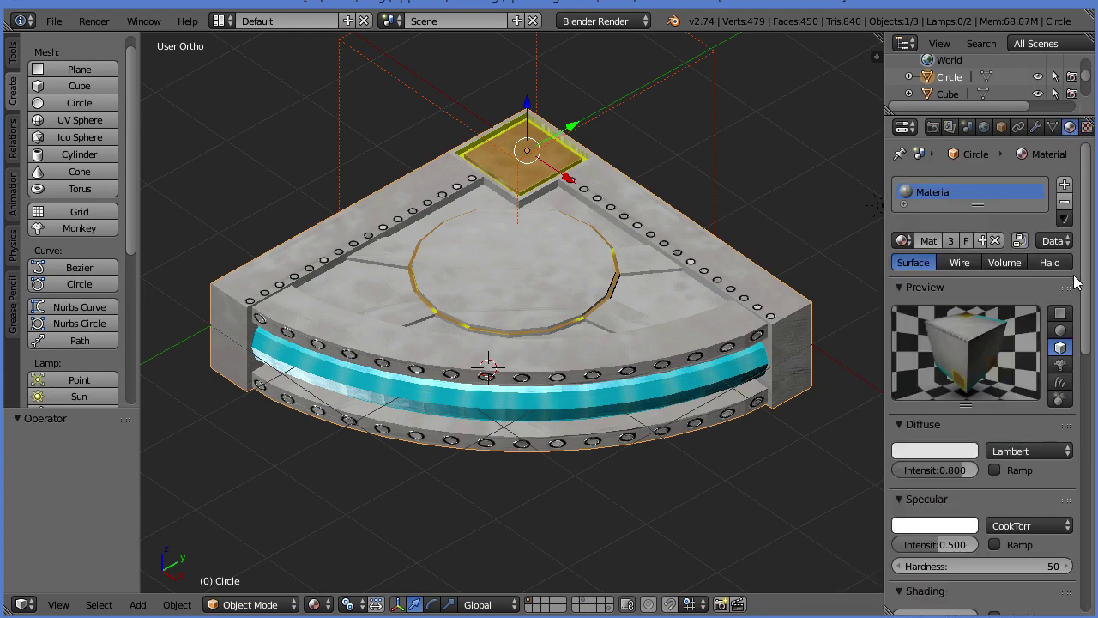
# Show the Space Engineers Technique choices, Glass Material and Normal Material, in Material properties
pyautogui.scroll(-4, 1064, 309)
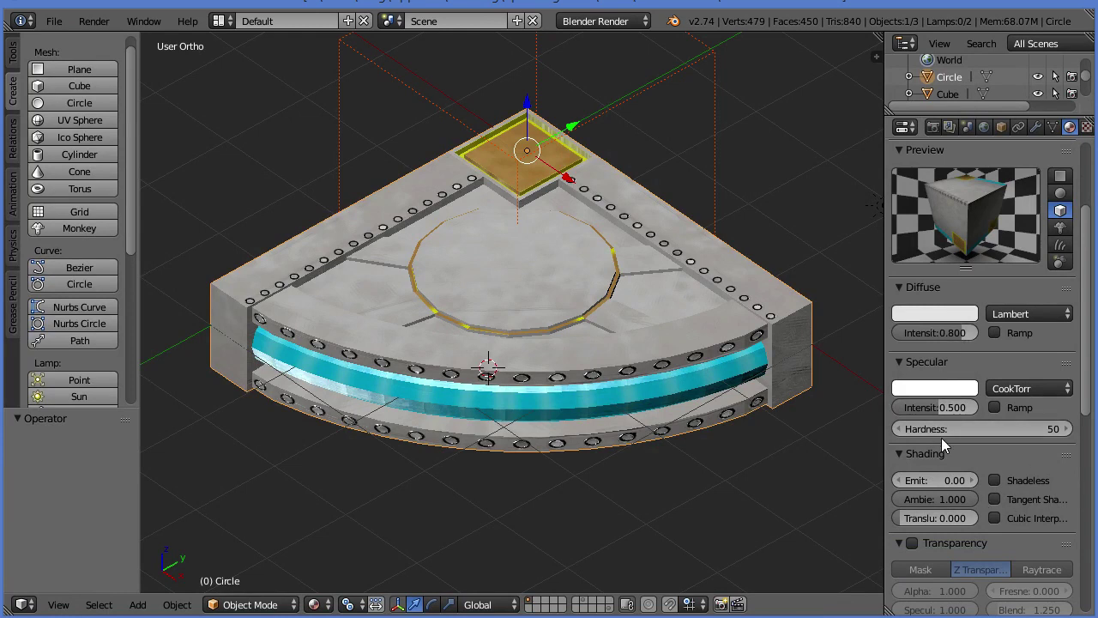
pyautogui.scroll(-13, 953, 412)
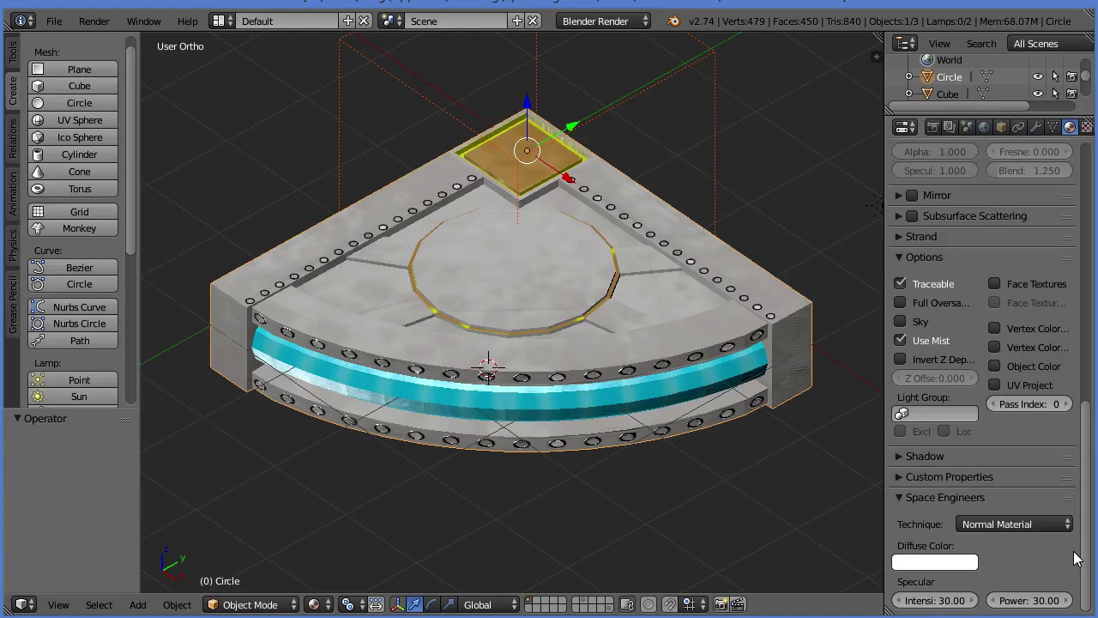
pyautogui.click(1065, 523)
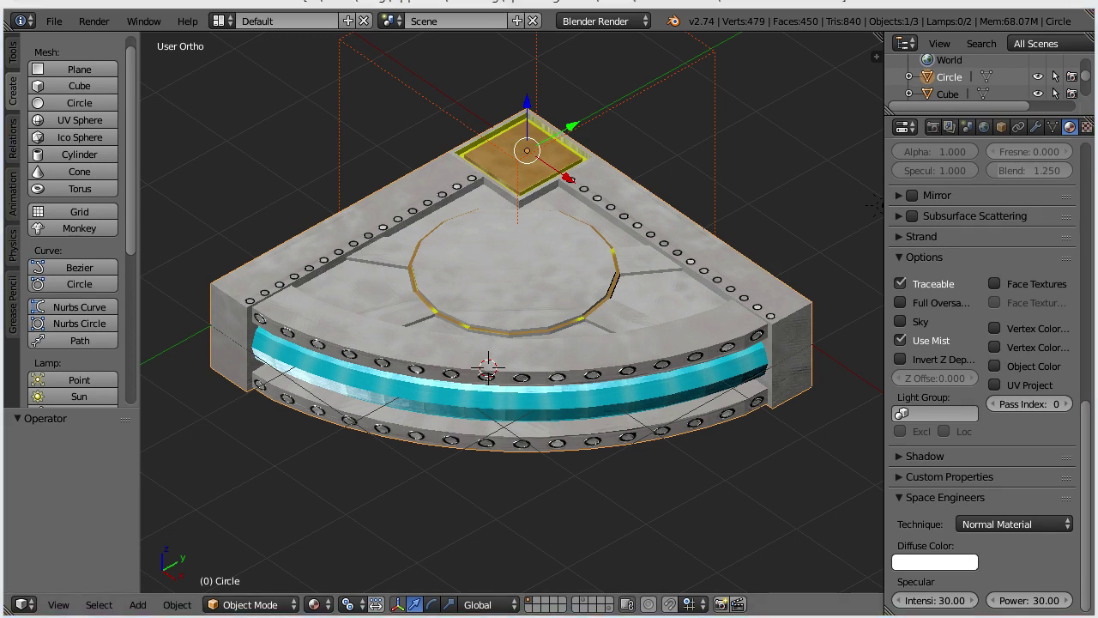
# In the browser, find Textures > Diffuse/Emissive and highlight the _de.dds suffix
pyautogui.hotkey('alt', 'Tab')
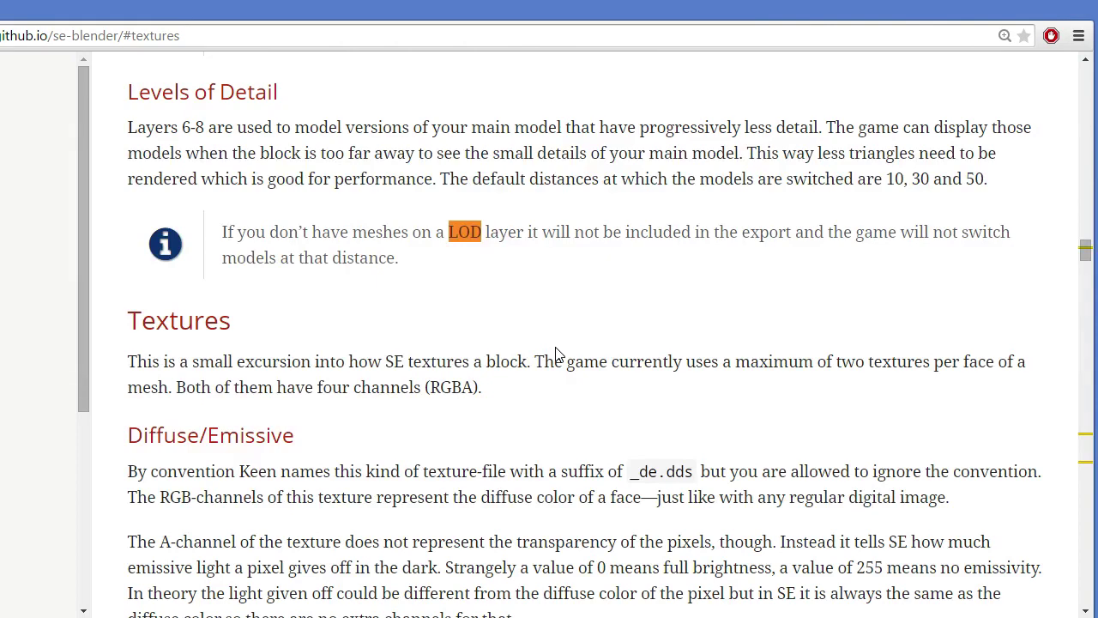
pyautogui.scroll(-3, 556, 354)
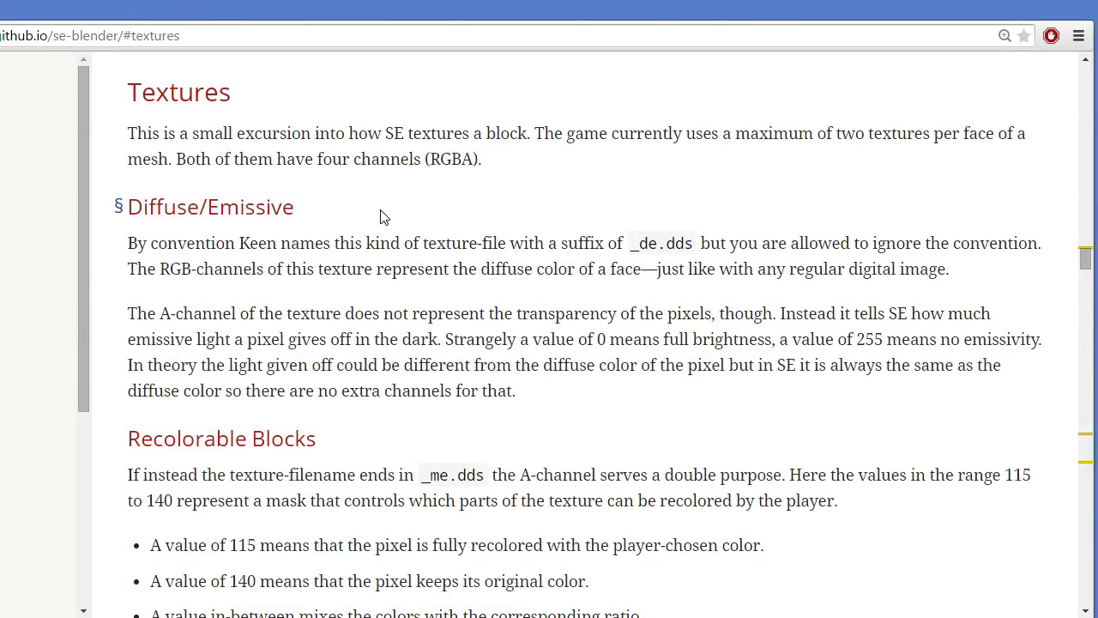
pyautogui.scroll(-3, 398, 210)
pyautogui.scroll(2, 528, 257)
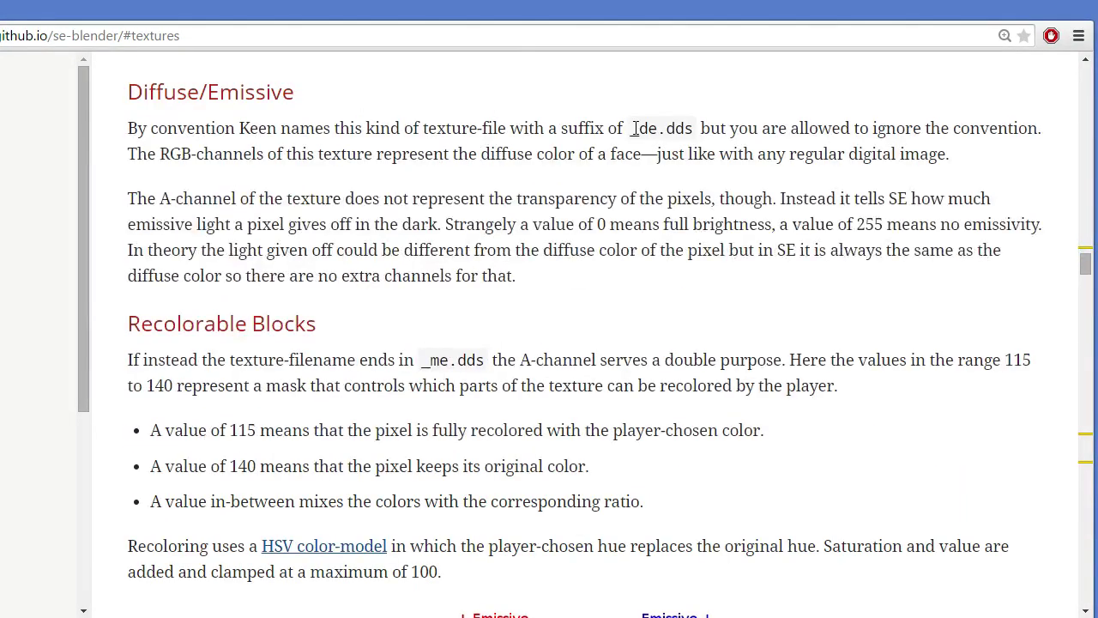
pyautogui.moveTo(632, 128); pyautogui.dragTo(694, 128)
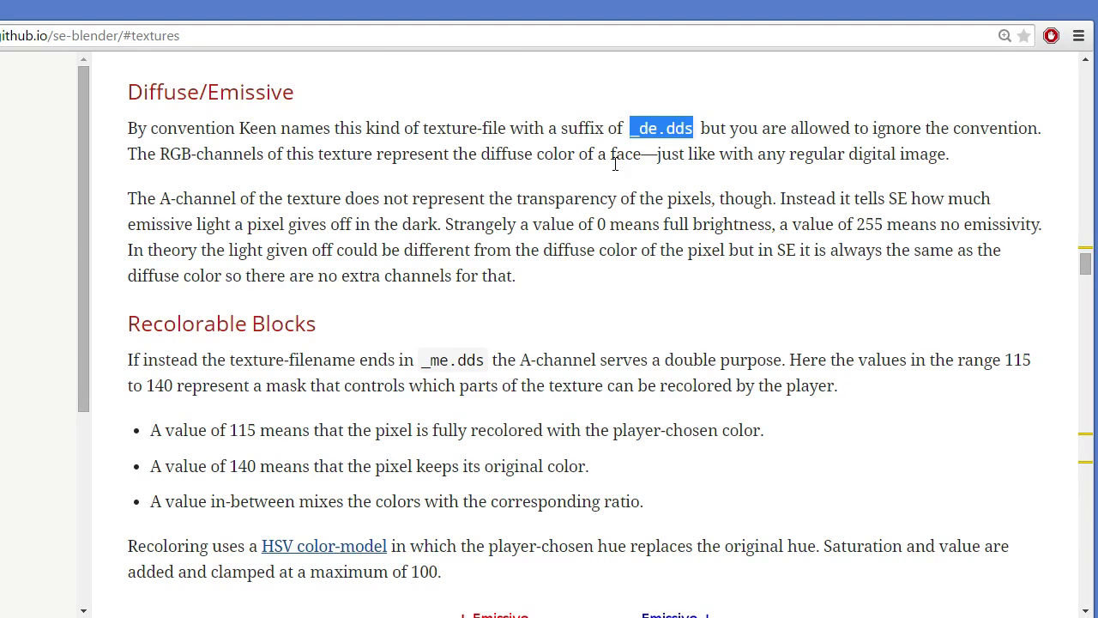
# Highlight _me.dds in Recolorable Blocks and read past the gradient diagram and A-channel values
pyautogui.scroll(-1, 551, 214)
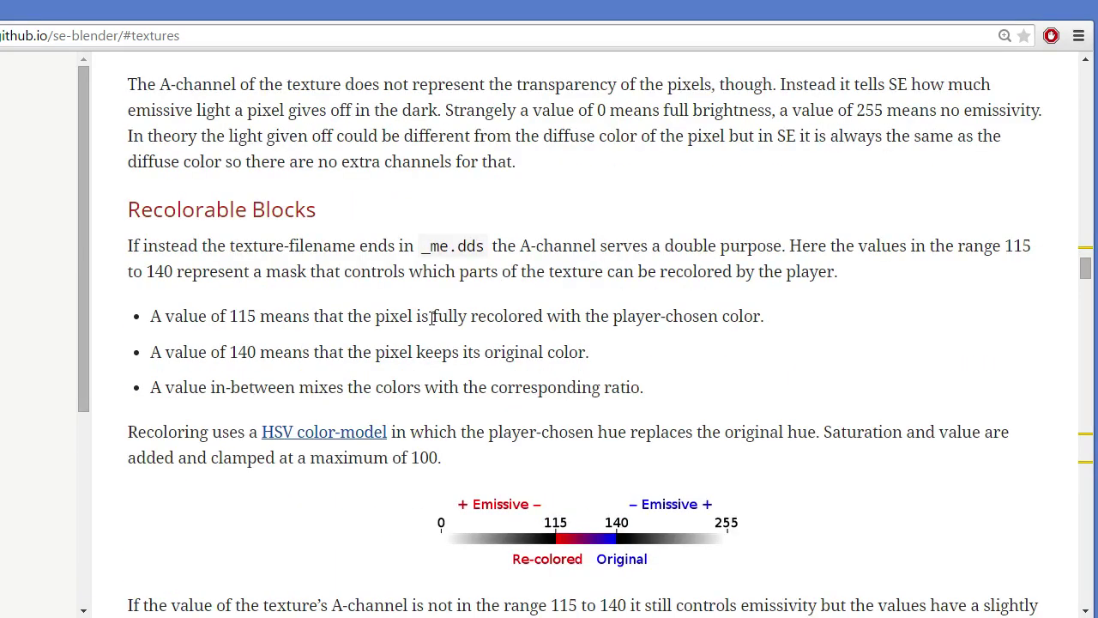
pyautogui.moveTo(422, 248); pyautogui.dragTo(491, 251)
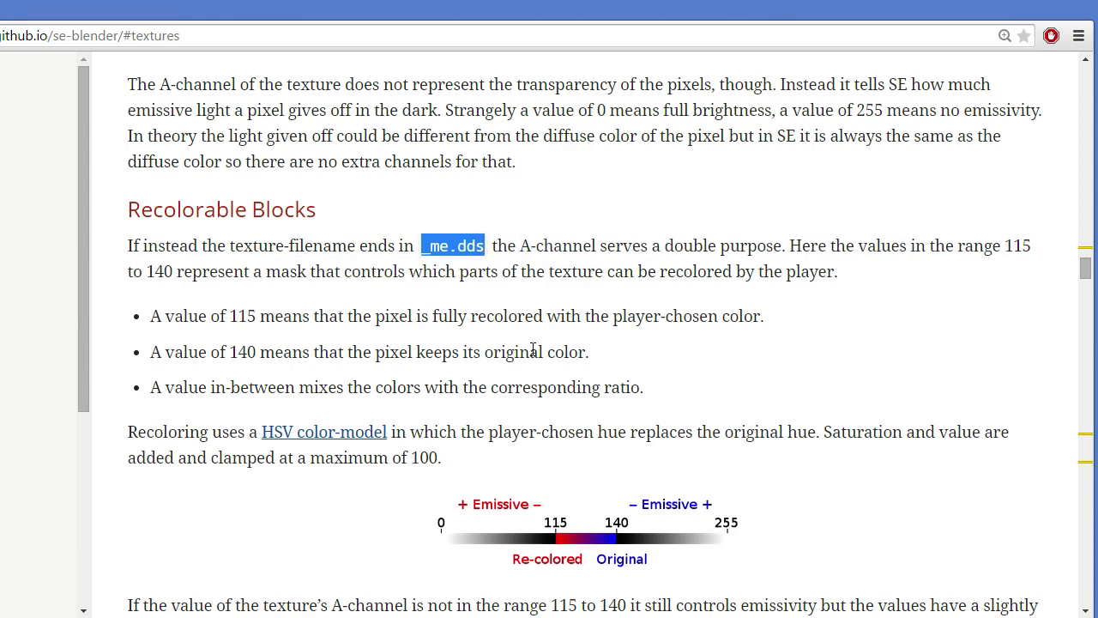
pyautogui.scroll(-1, 532, 352)
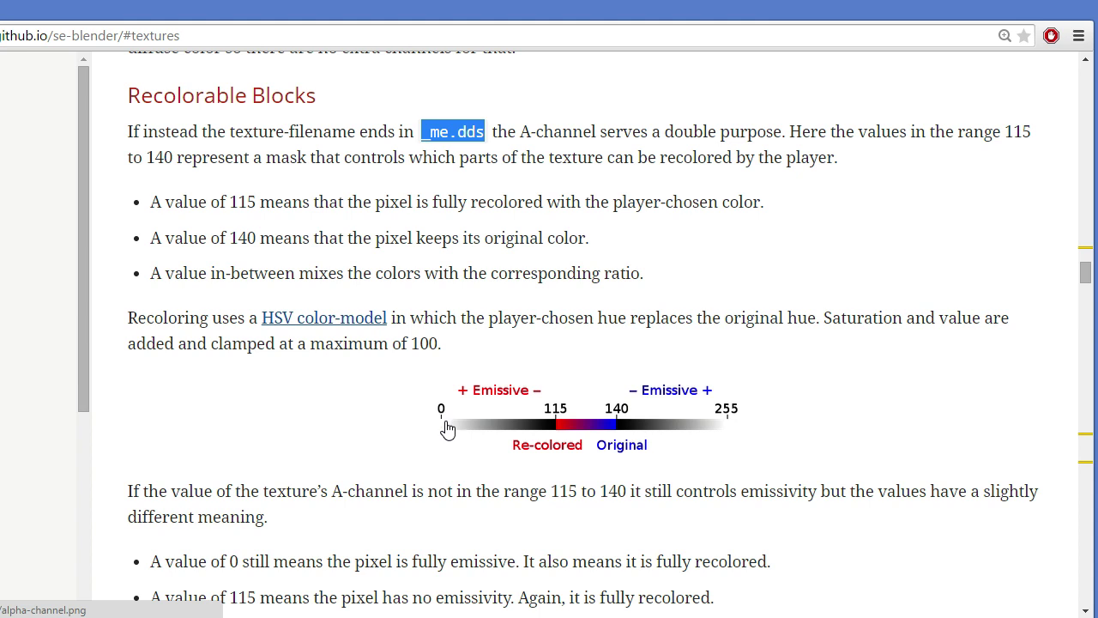
pyautogui.scroll(3, 447, 429)
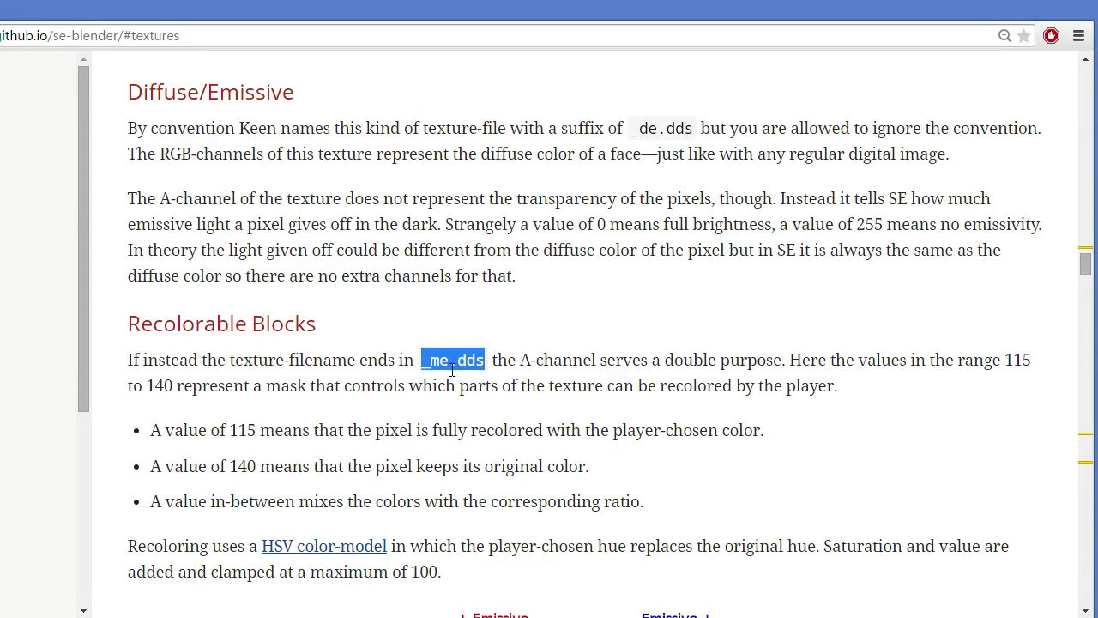
pyautogui.scroll(1, 452, 366)
# Scroll past Texture Paths, Specularity and Transparent Materials to the Status lights section
pyautogui.scroll(-3, 460, 378)
pyautogui.scroll(-8, 460, 378)
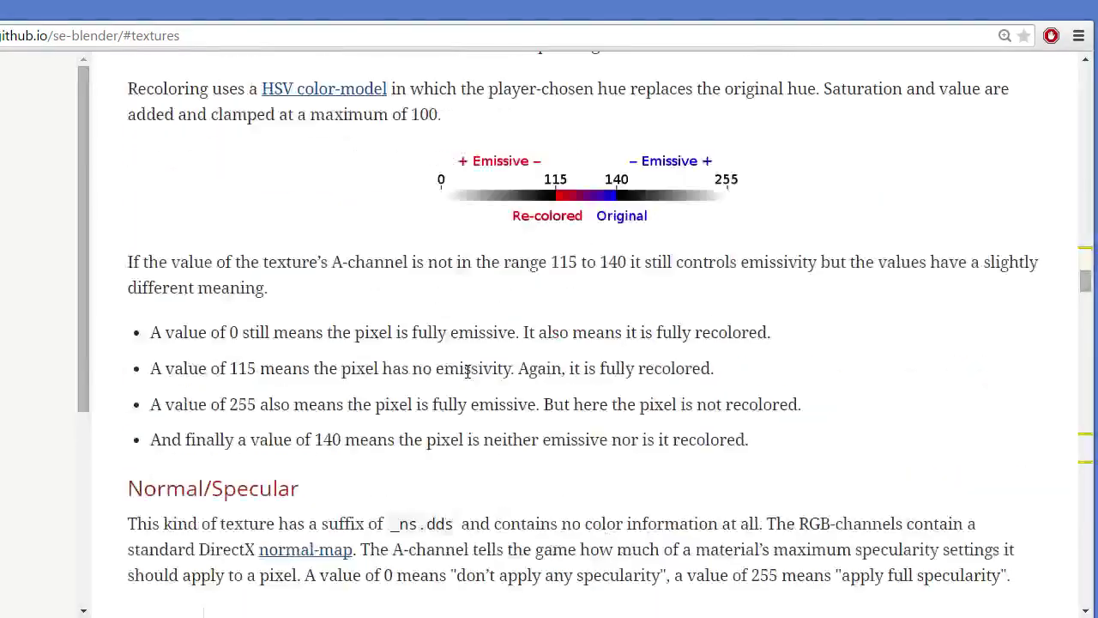
pyautogui.scroll(-8, 480, 369)
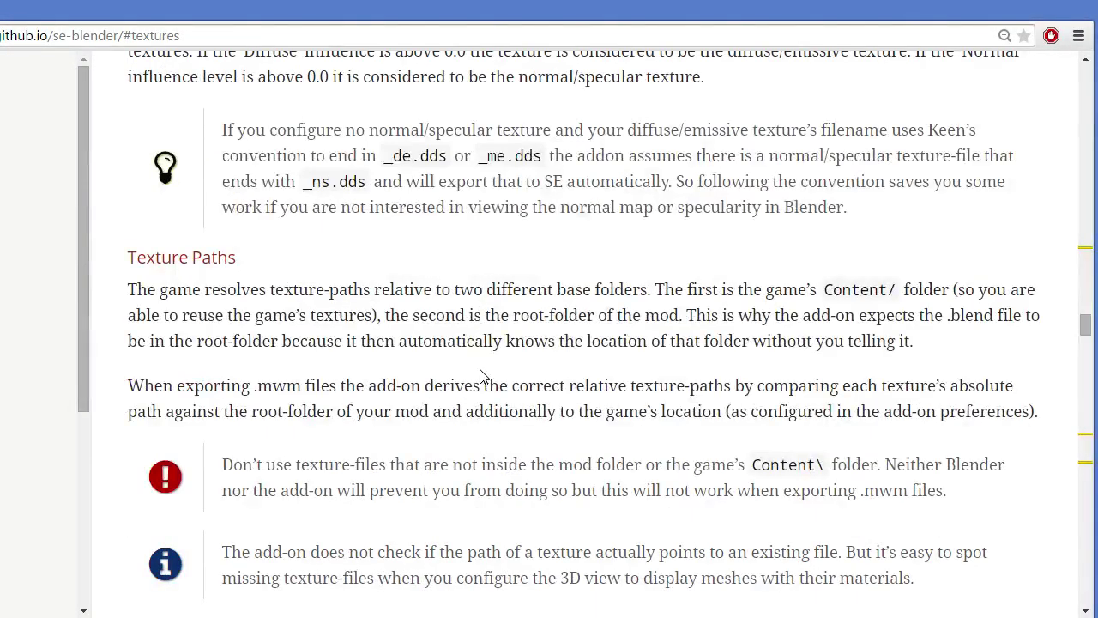
pyautogui.scroll(-5, 481, 375)
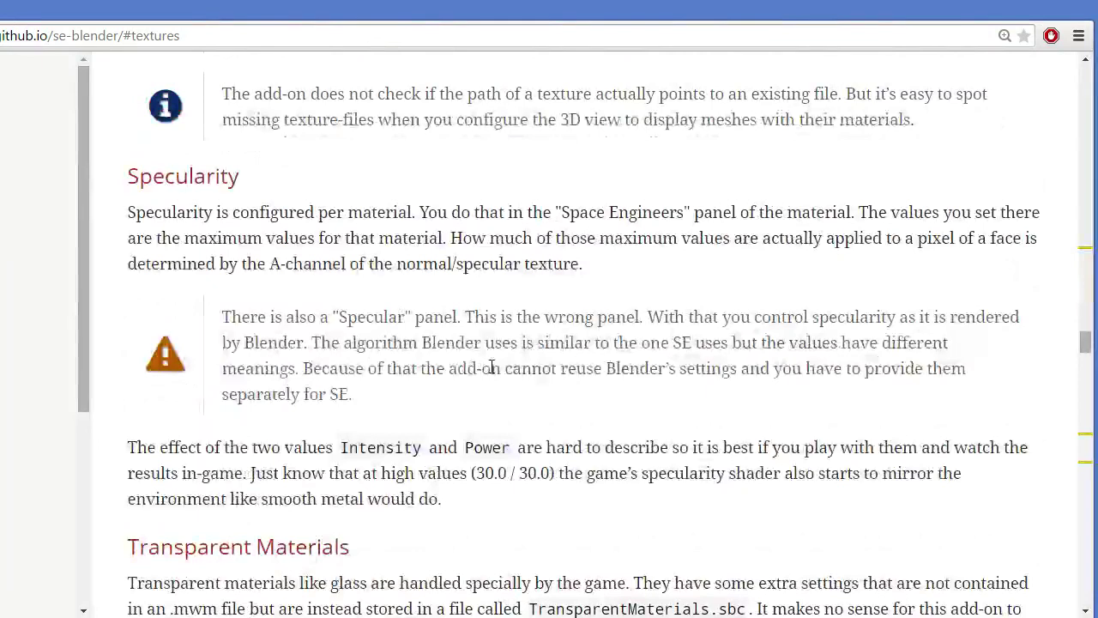
pyautogui.scroll(-3, 492, 371)
pyautogui.scroll(-4, 492, 370)
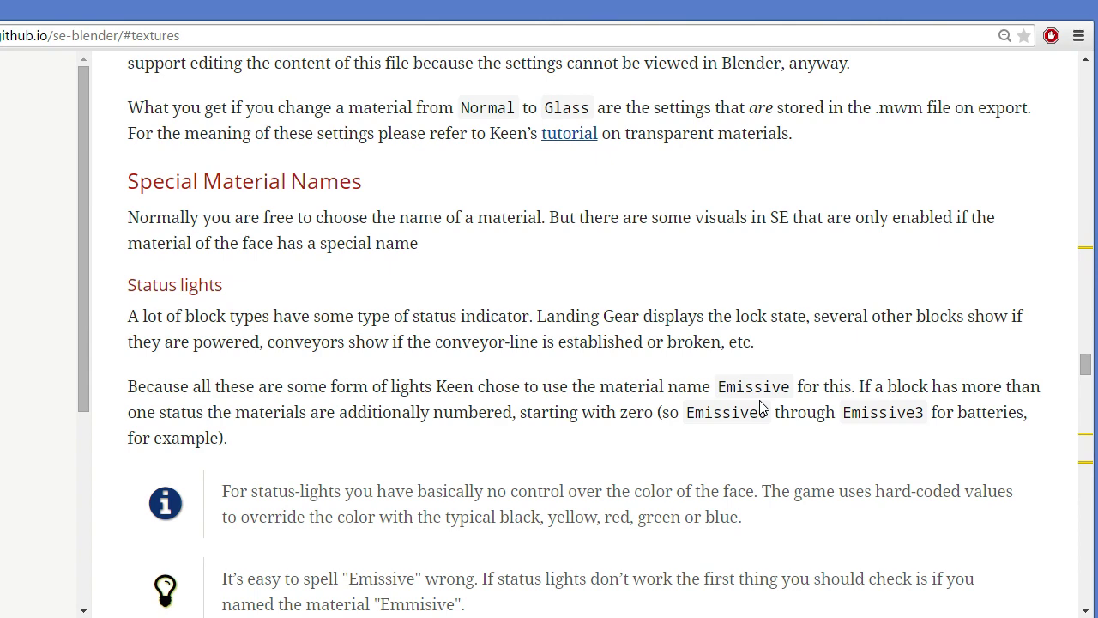
# Scroll back up to the Specularity section on per-material Intensity and Power values
pyautogui.scroll(9, 709, 326)
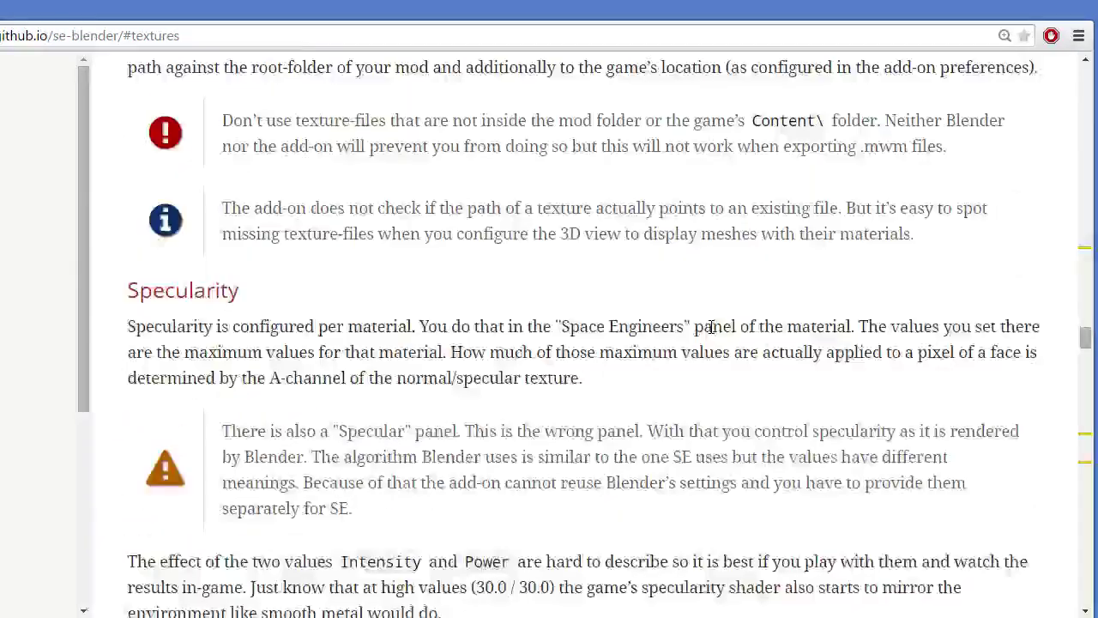